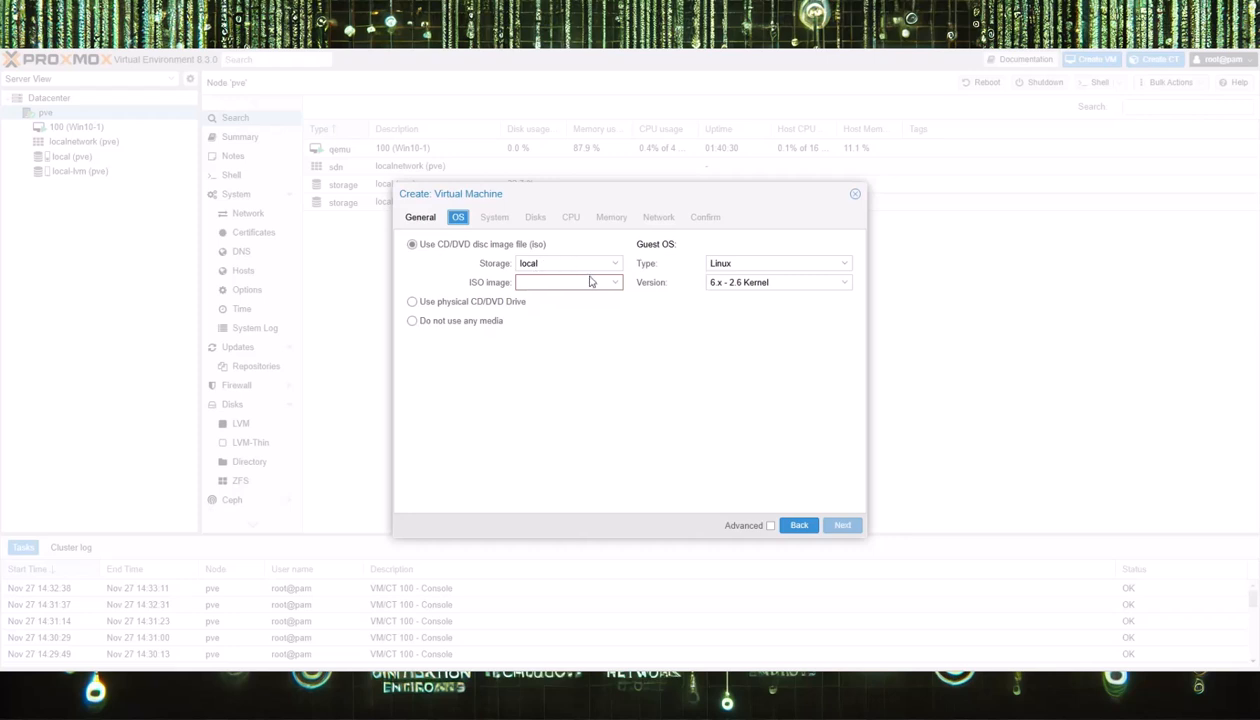
Step: Choose kali-linux-2024.3-installer-amd64__1_.iso as the new virtual machine's installation image and enable its Qemu Agent
click(616, 284)
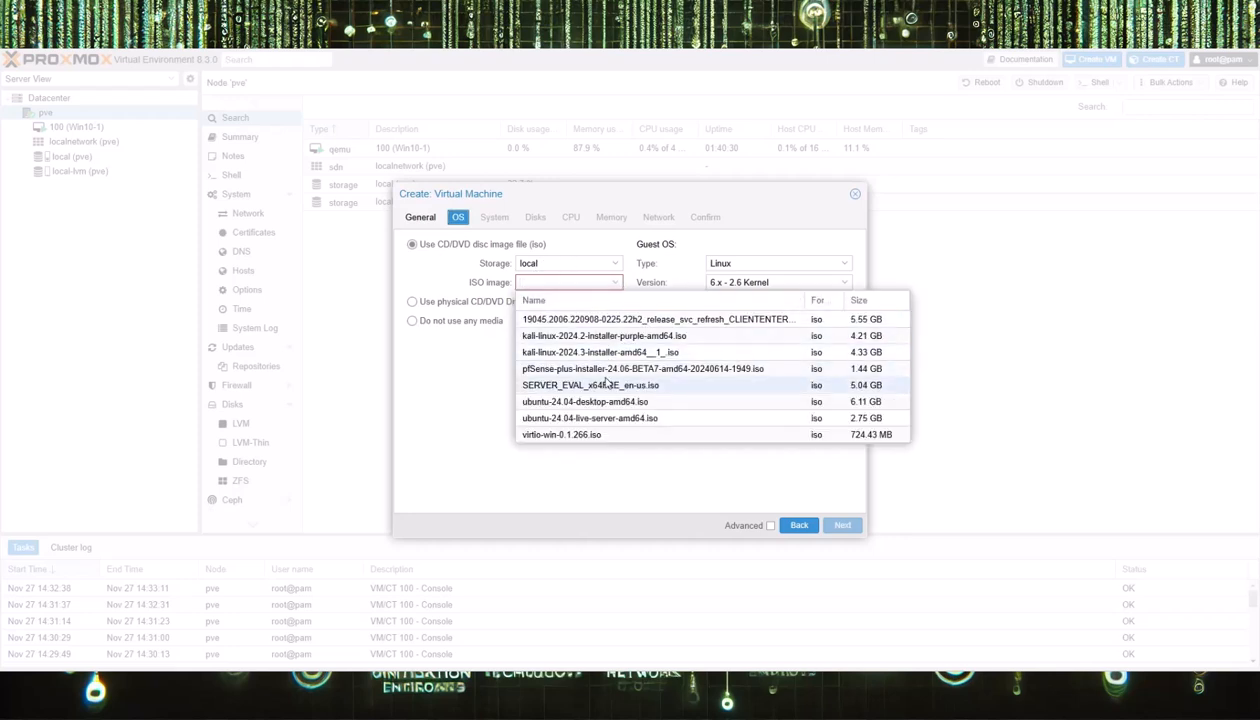
click(609, 353)
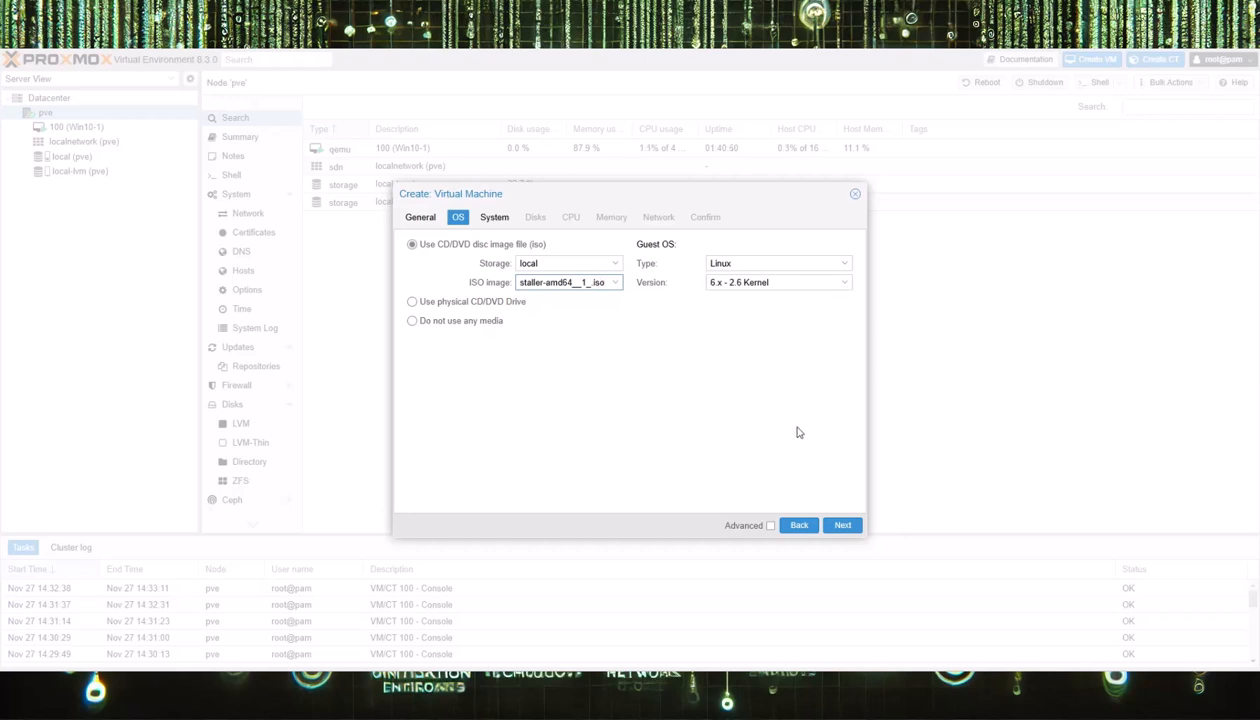
click(494, 217)
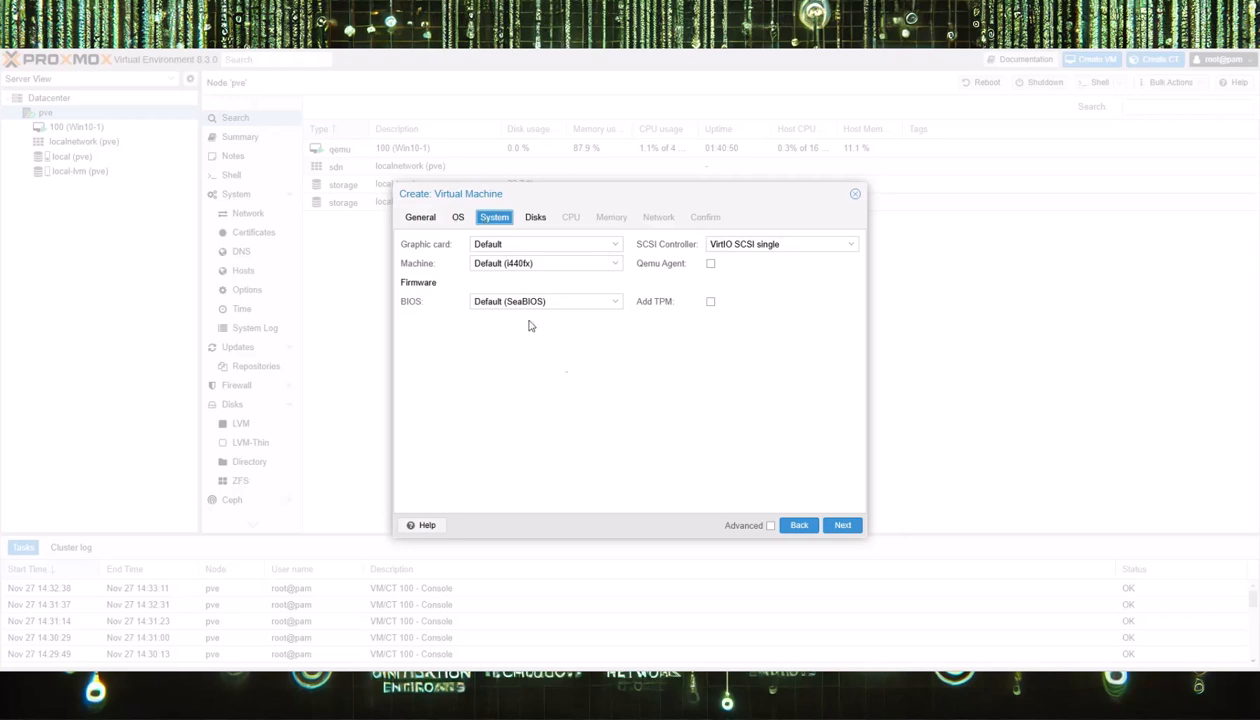
click(710, 265)
click(842, 526)
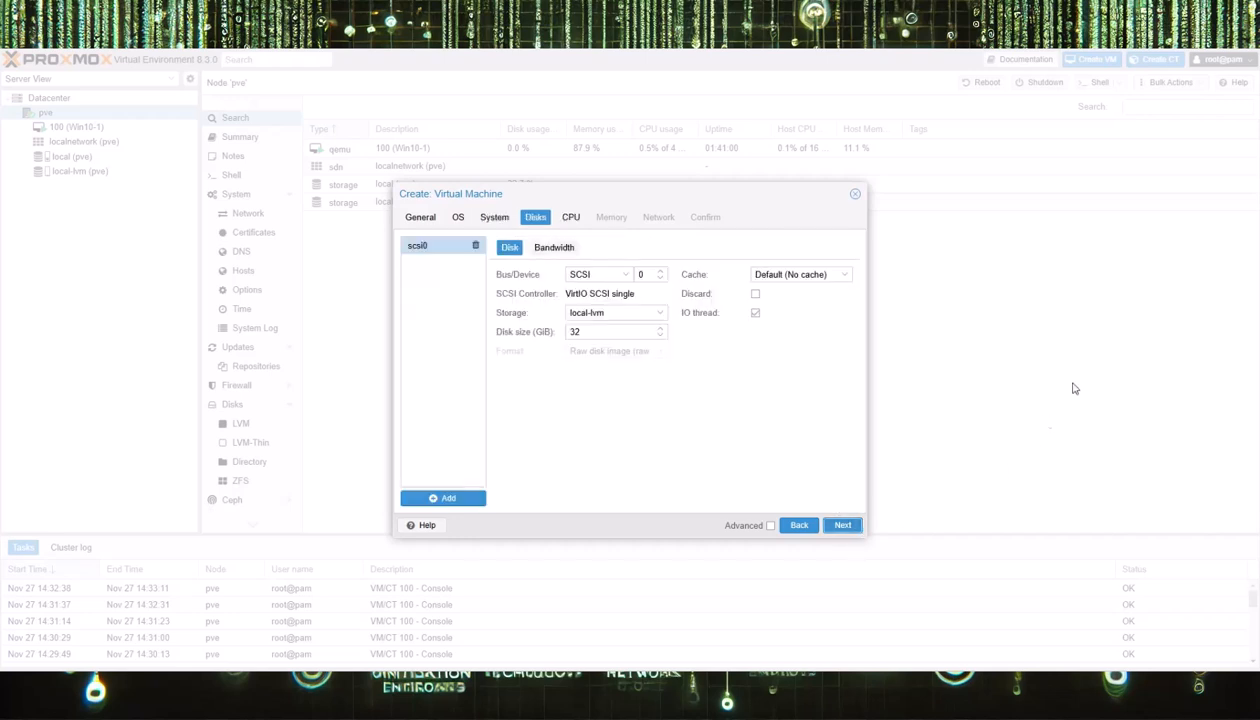
Step: Set the size of the virtual machine's scsi0 disk to 100 GiB and continue to the CPU settings
click(587, 331)
drag(587, 331, 565, 336)
text(100)
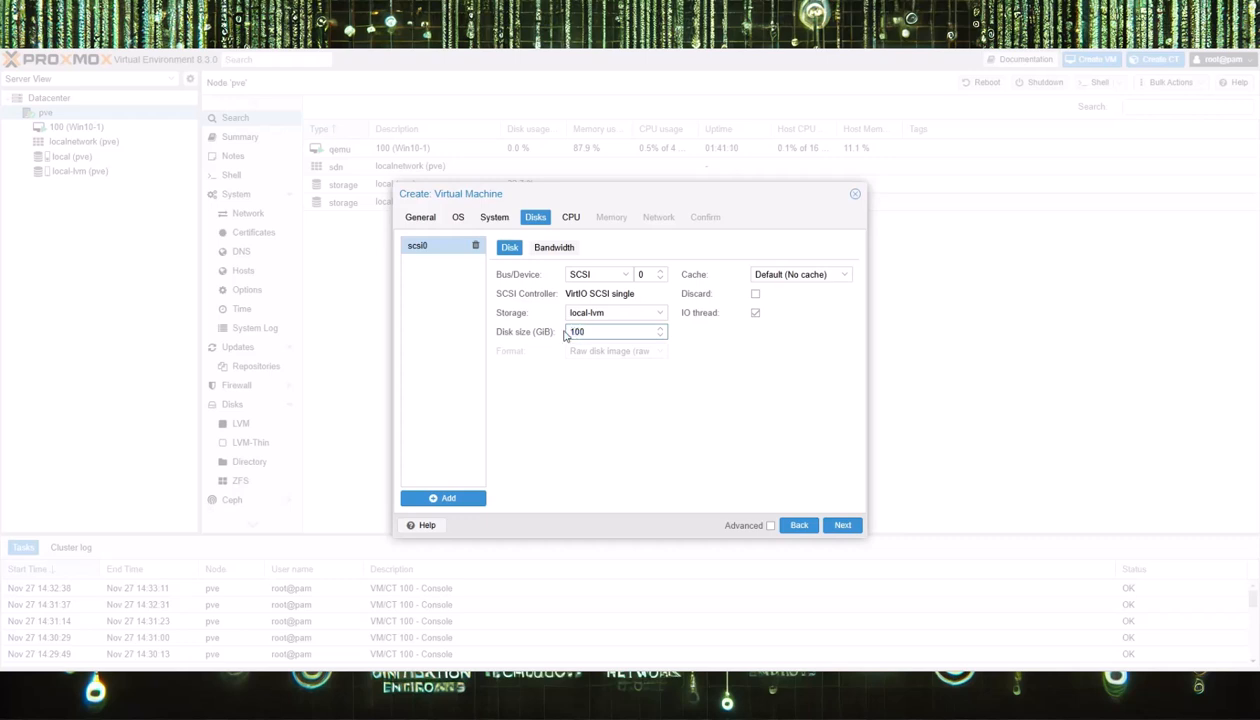
click(604, 423)
click(842, 526)
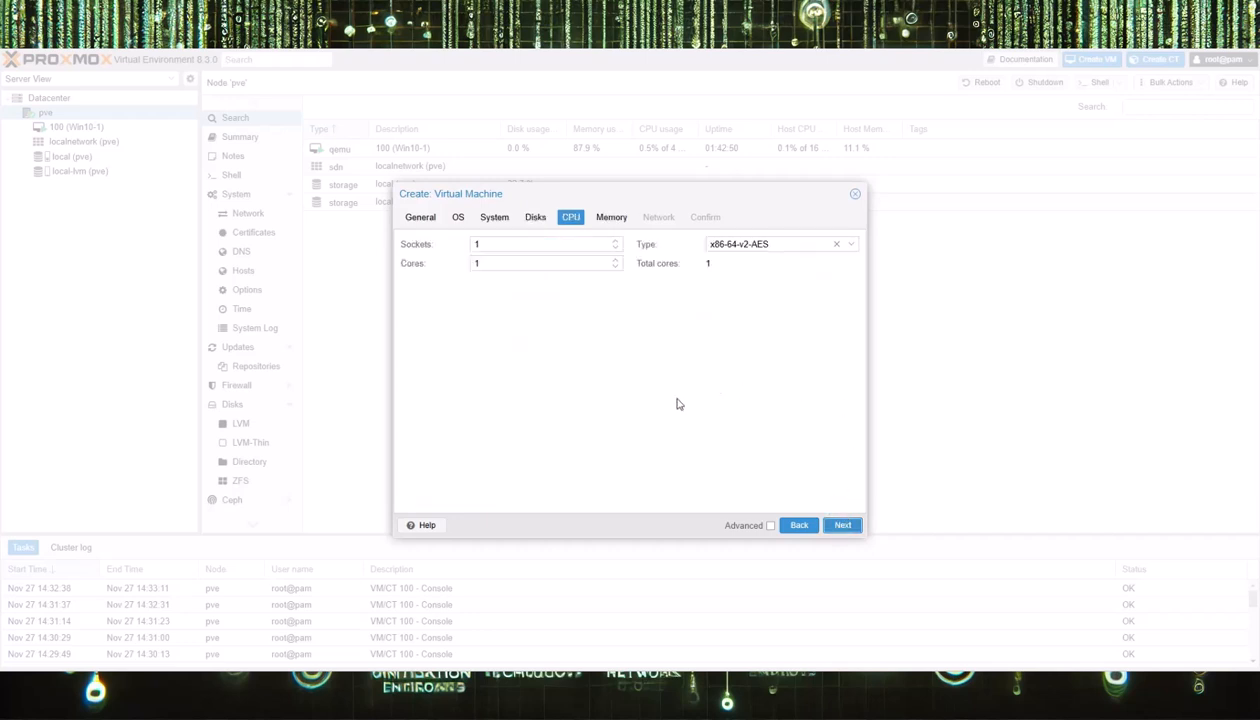
Step: Allocate 2 CPU cores and 4064 MiB of memory to the virtual machine
click(615, 261)
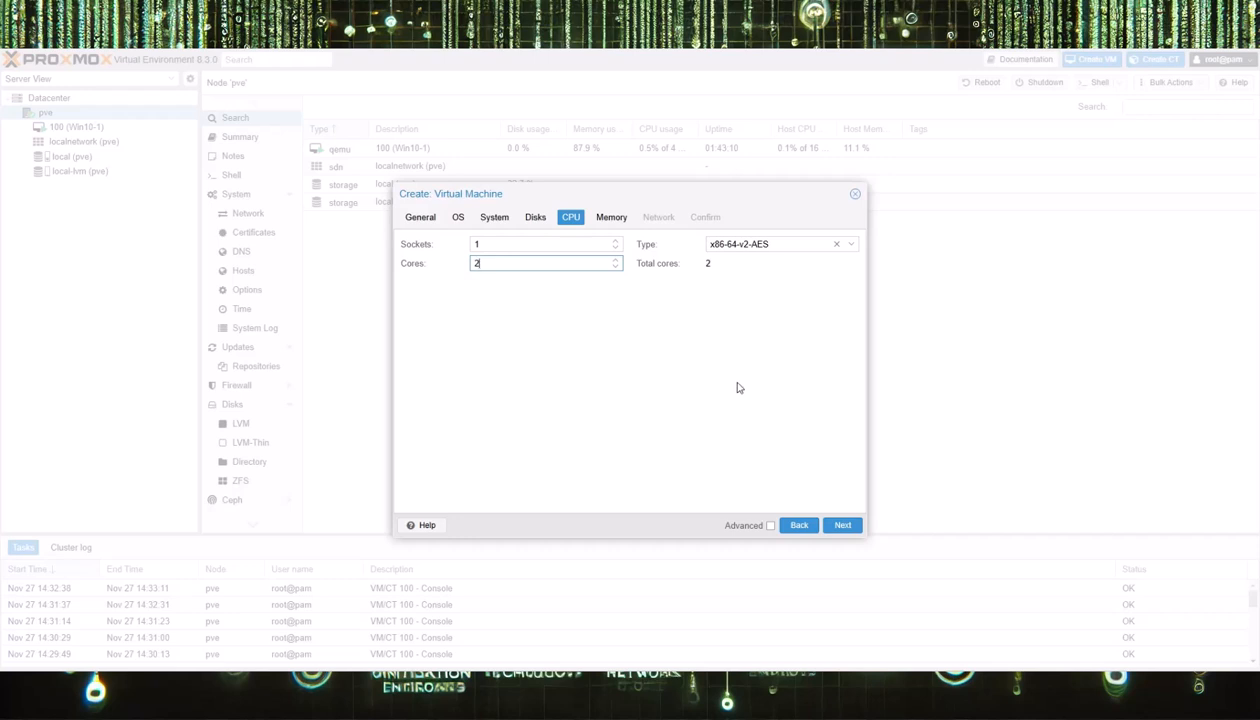
click(840, 527)
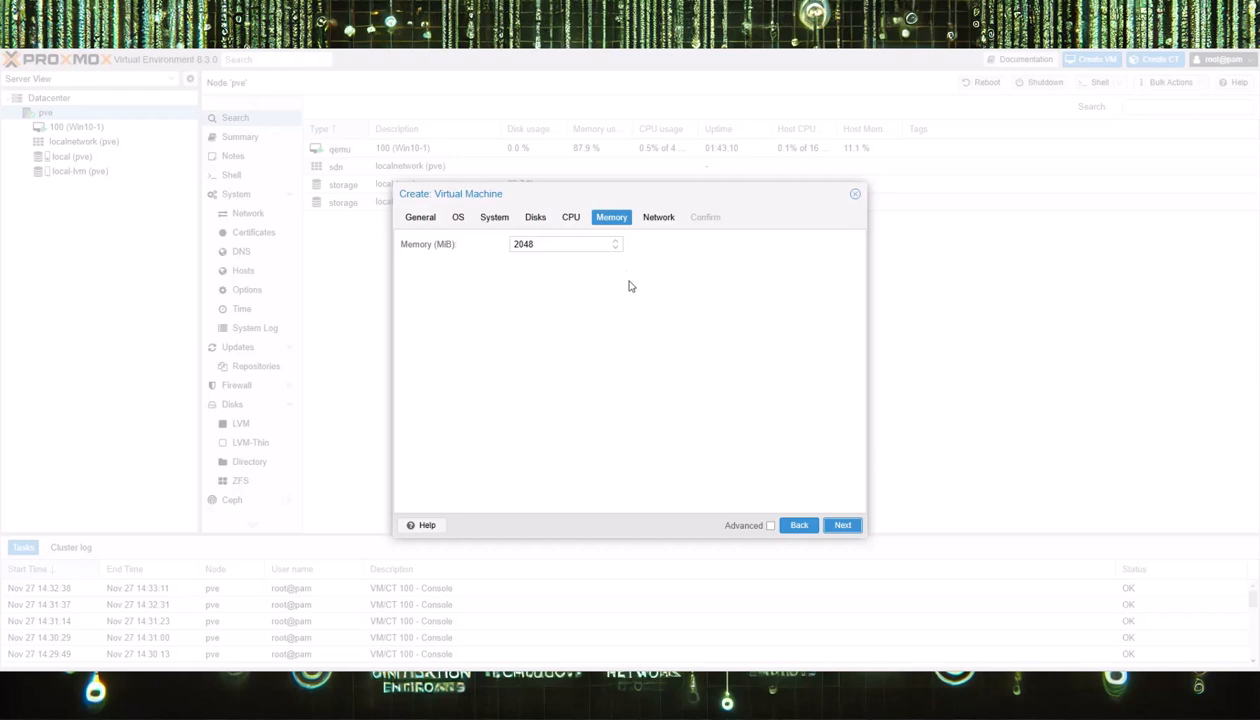
click(616, 242)
click(616, 242)
click(616, 242)
drag(617, 246, 617, 246)
click(617, 243)
click(617, 243)
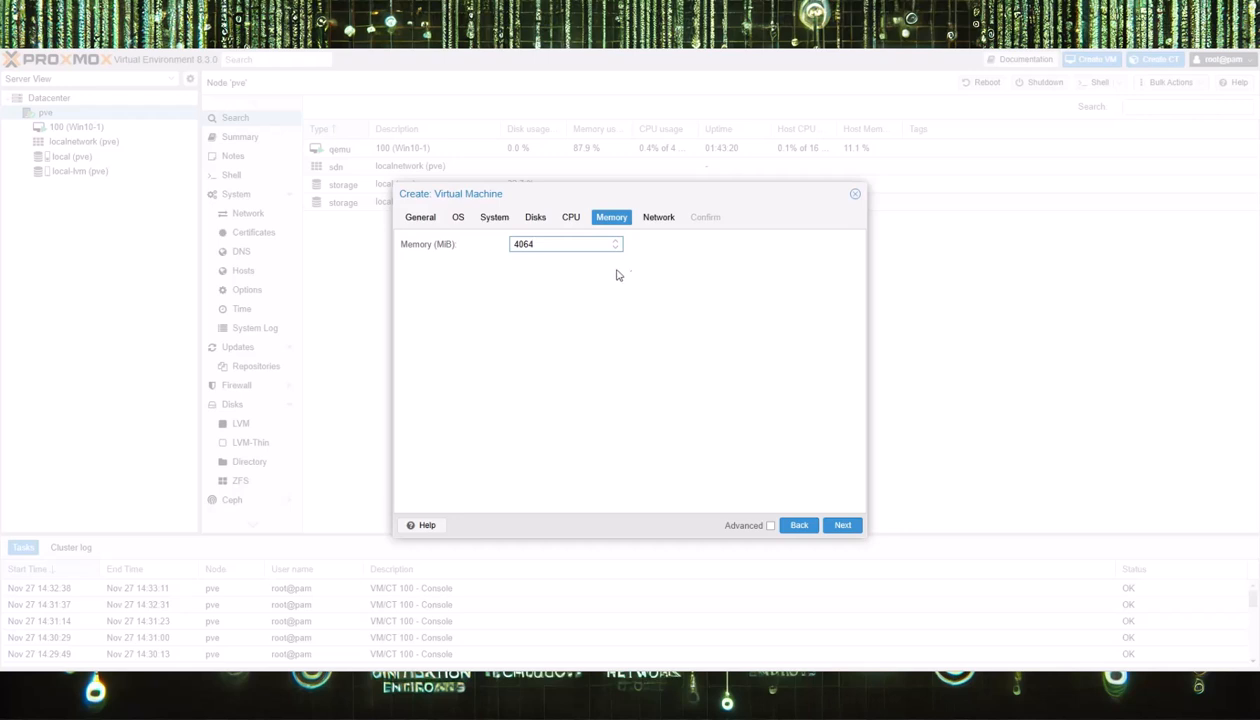
Step: Disable the firewall on the virtual machine's network device and continue to the configuration summary
click(658, 220)
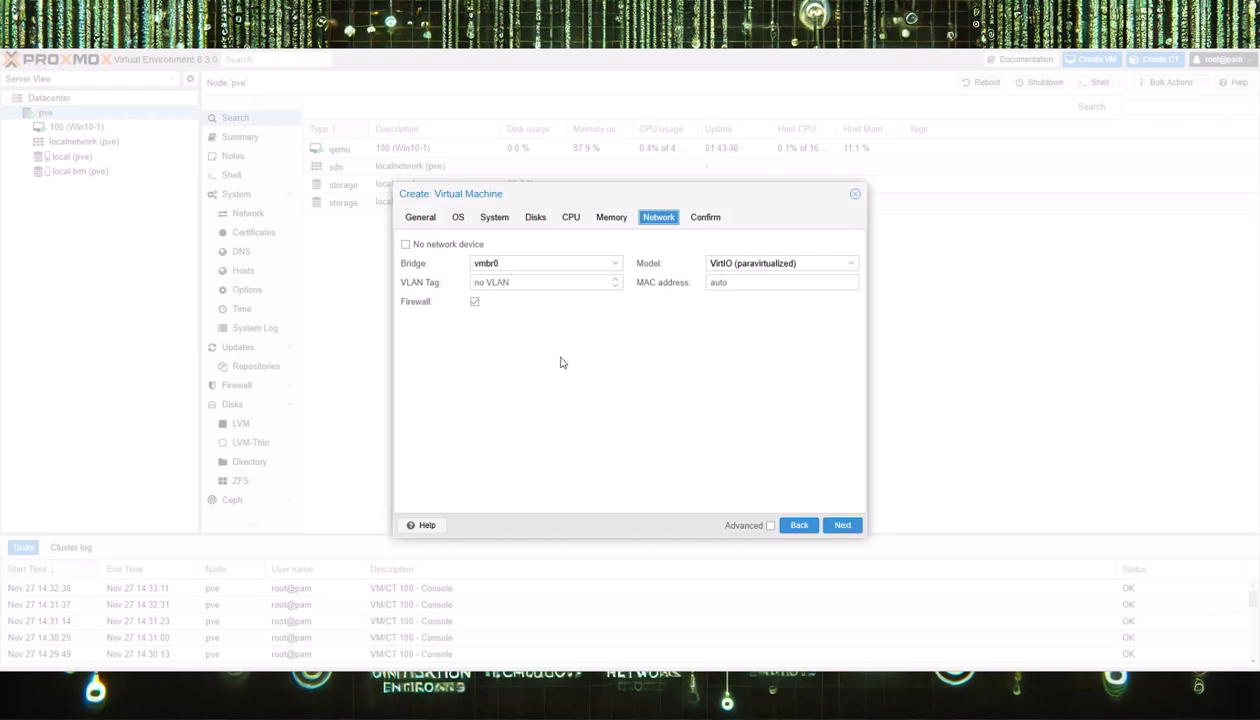
click(474, 301)
click(840, 526)
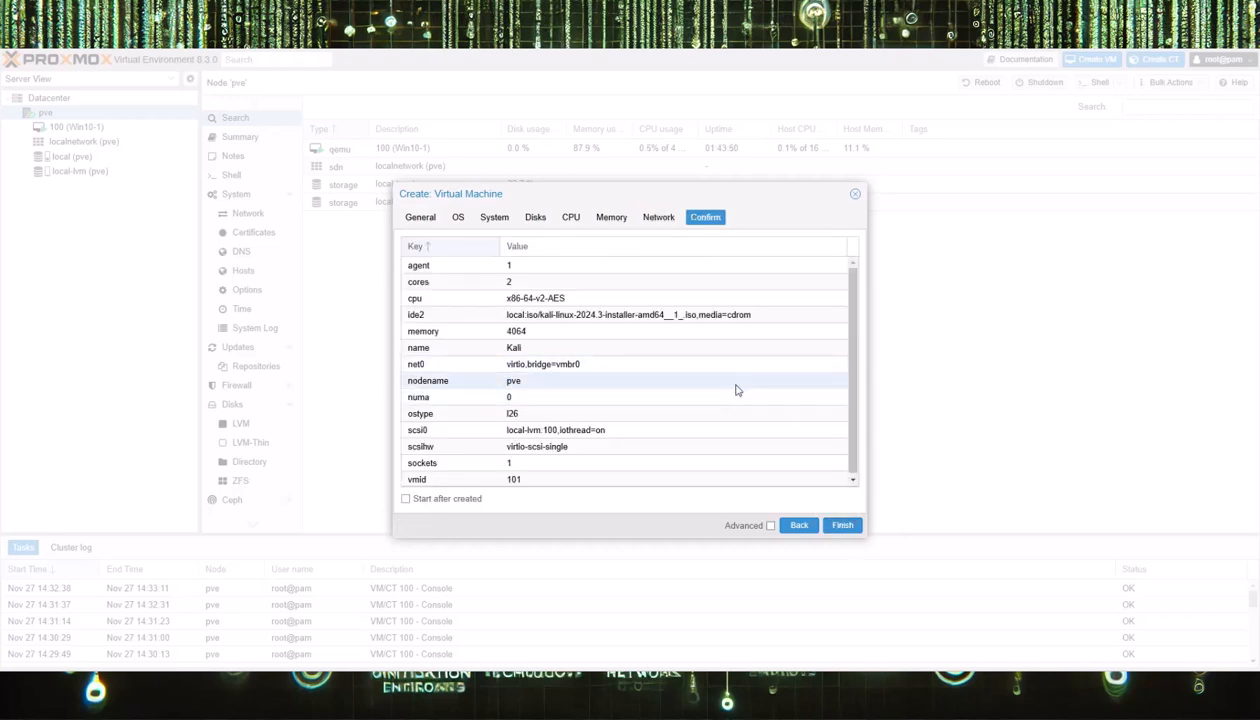
Step: Review the configuration summary and create the virtual machine with the option to start after creation enabled
scroll(735, 368, down, 1)
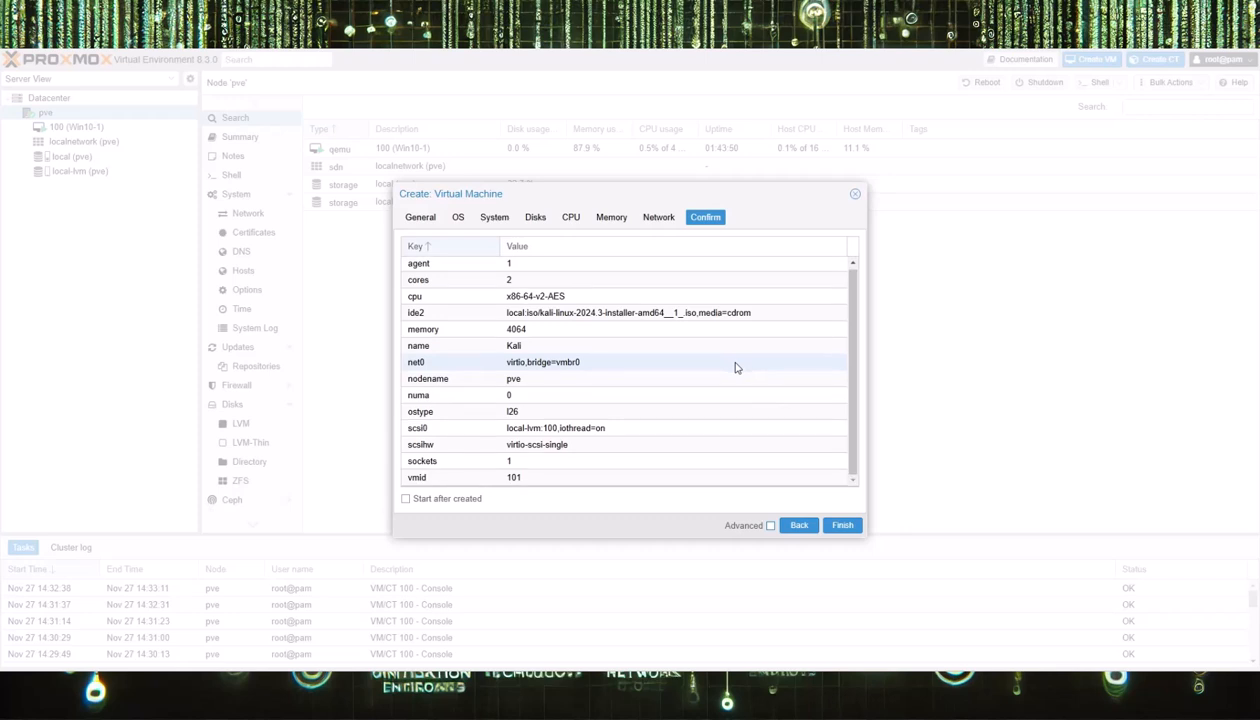
scroll(735, 368, up, 1)
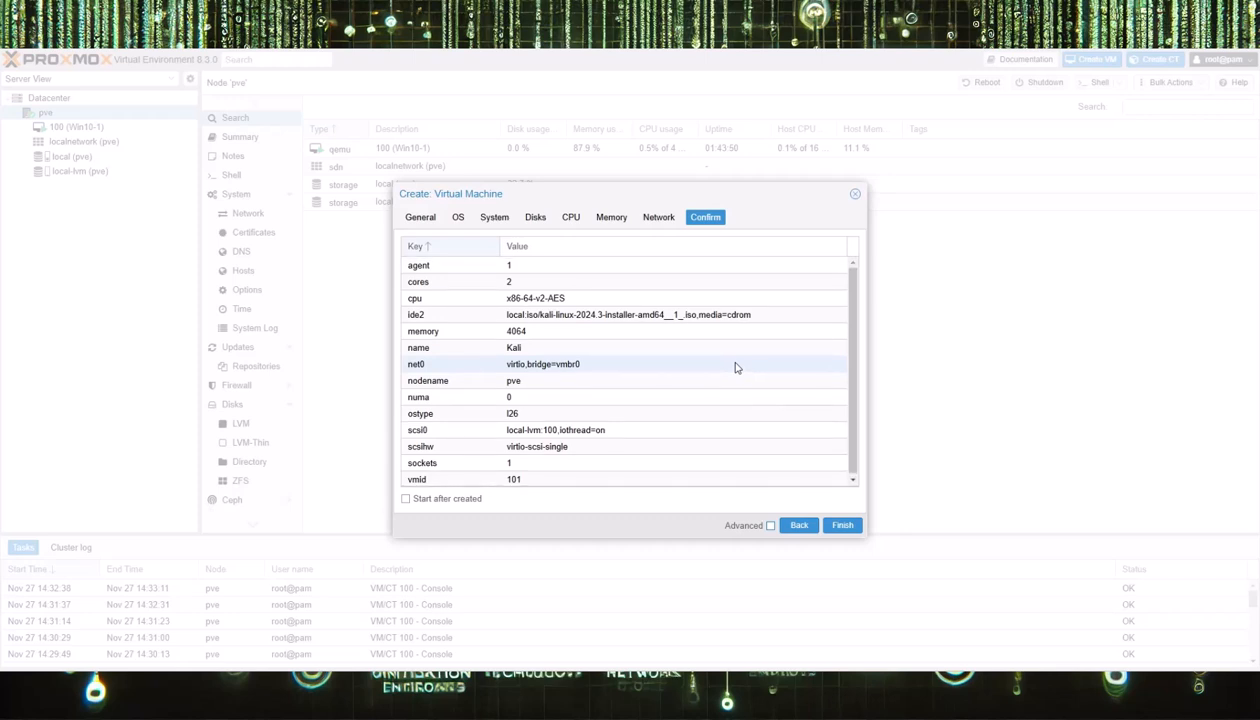
scroll(735, 368, down, 1)
click(405, 499)
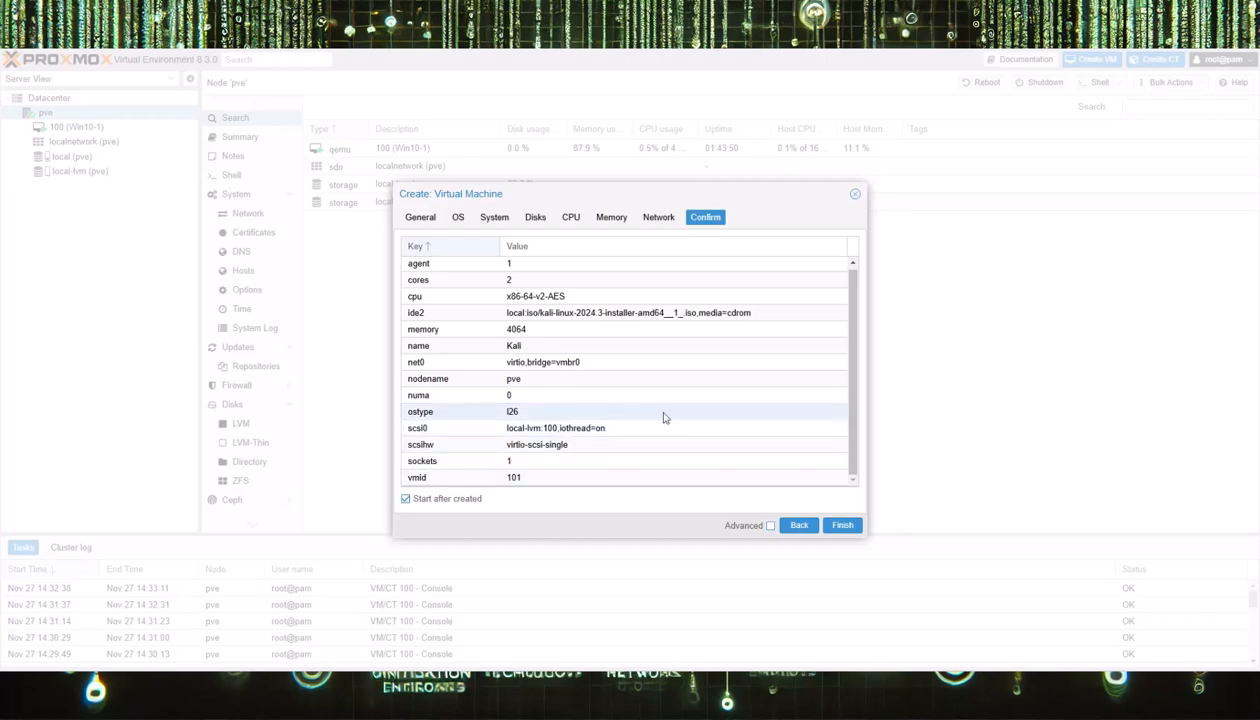
click(843, 527)
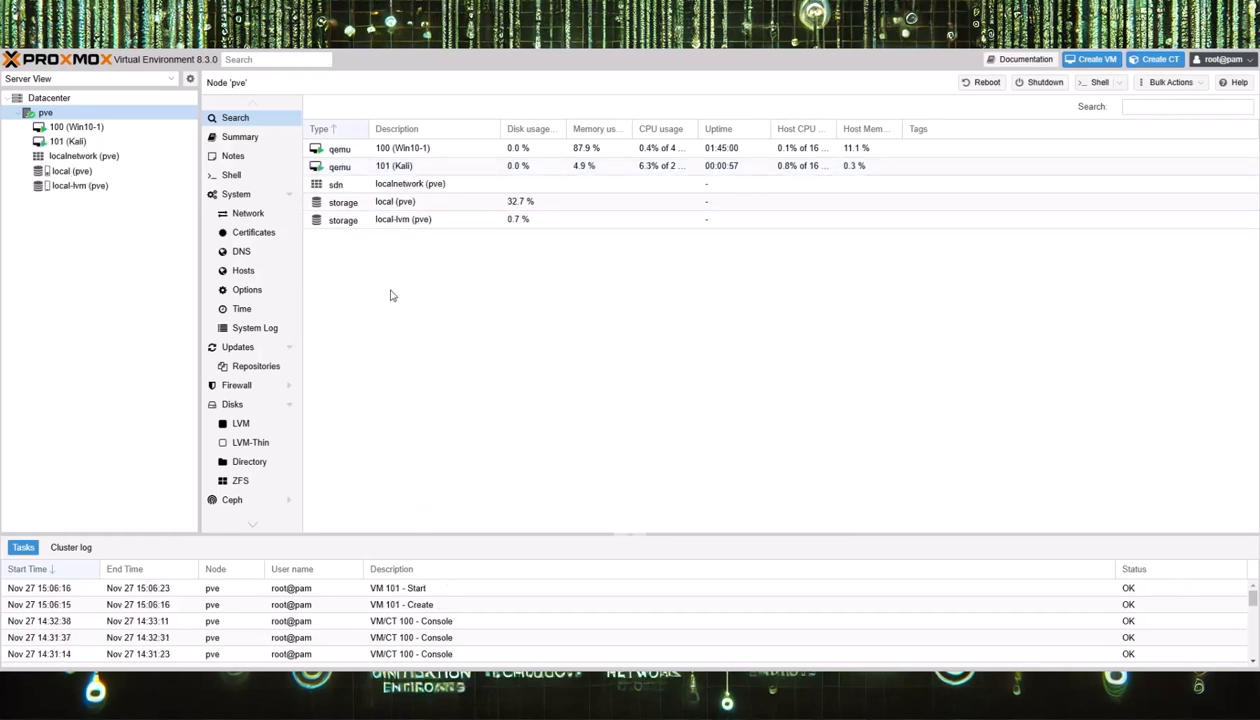
Step: Open the console of VM 101 (Kali) and log in to Kali with the account's username and password
click(60, 145)
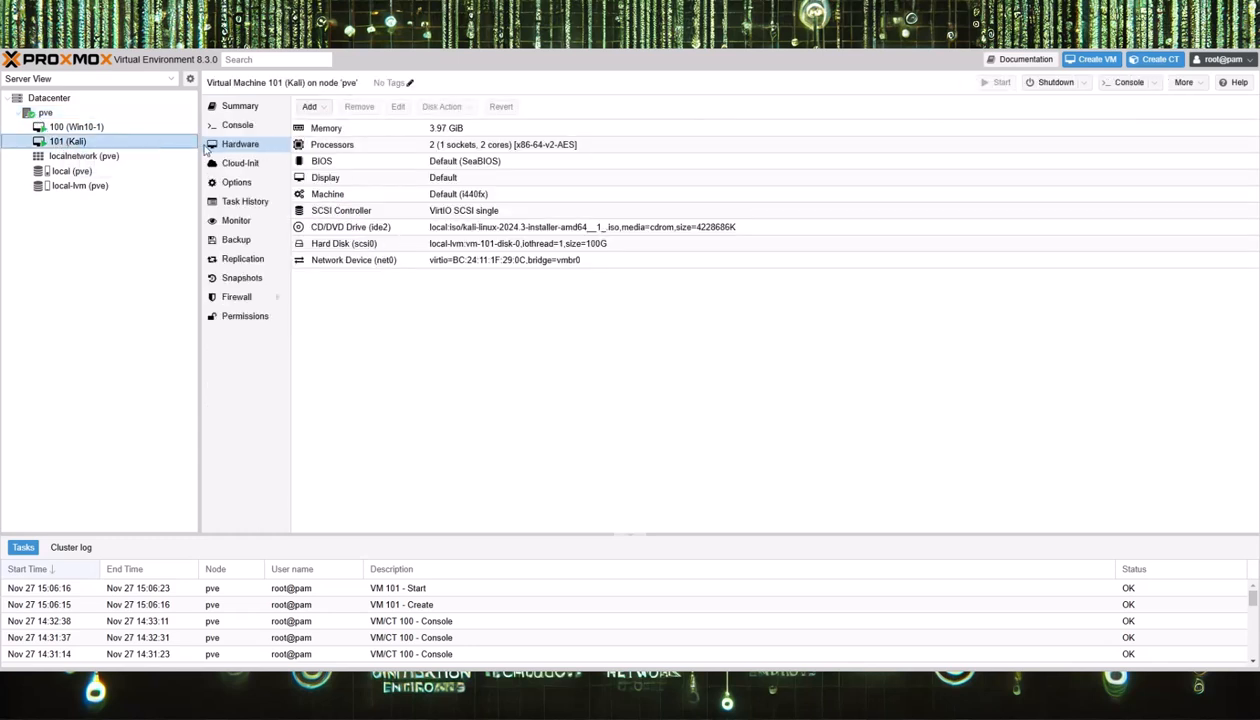
click(228, 125)
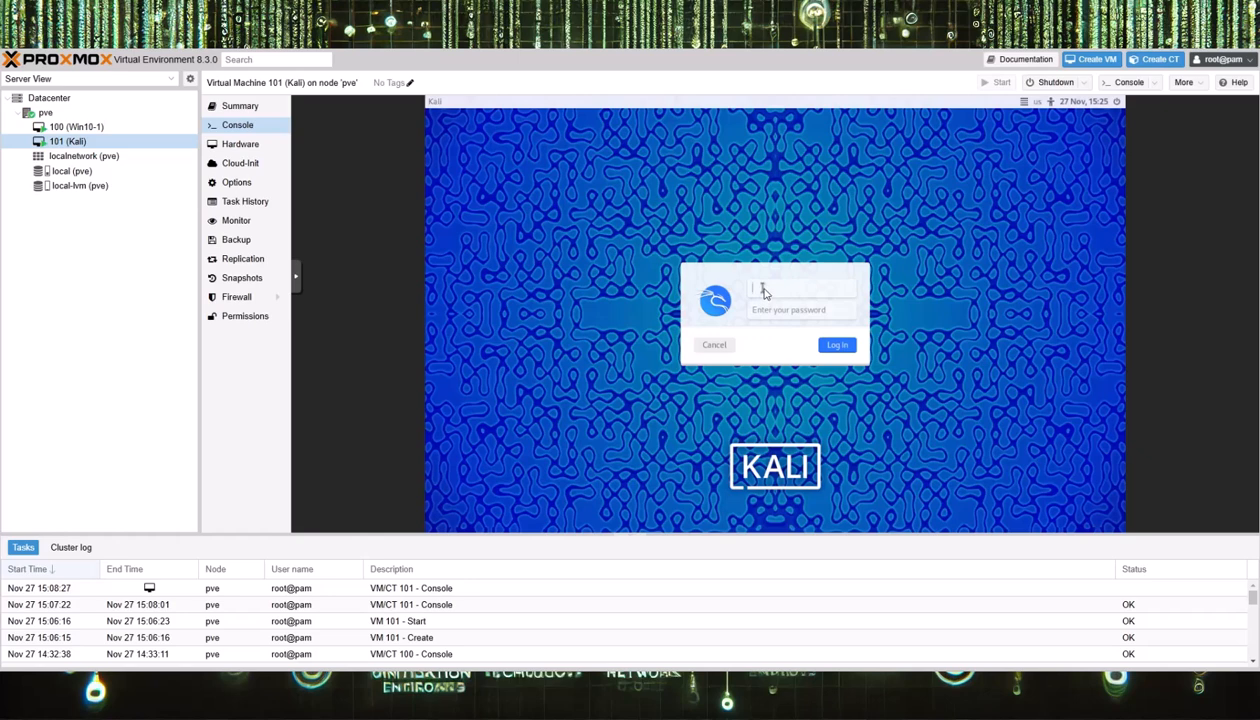
text(elliot)
key(Tab)
text(********)
key(Return)
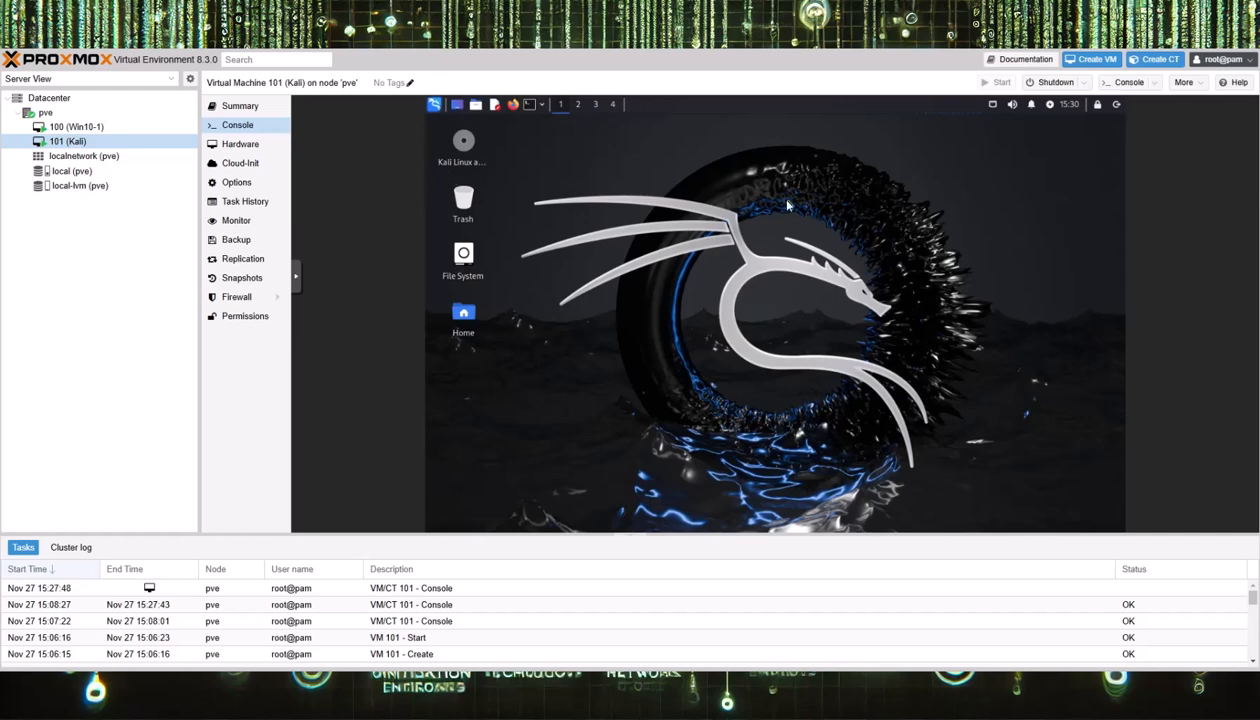
Step: Examine the Kali VM's status, IP addresses and resource usage in its summary, and return to its console
click(240, 106)
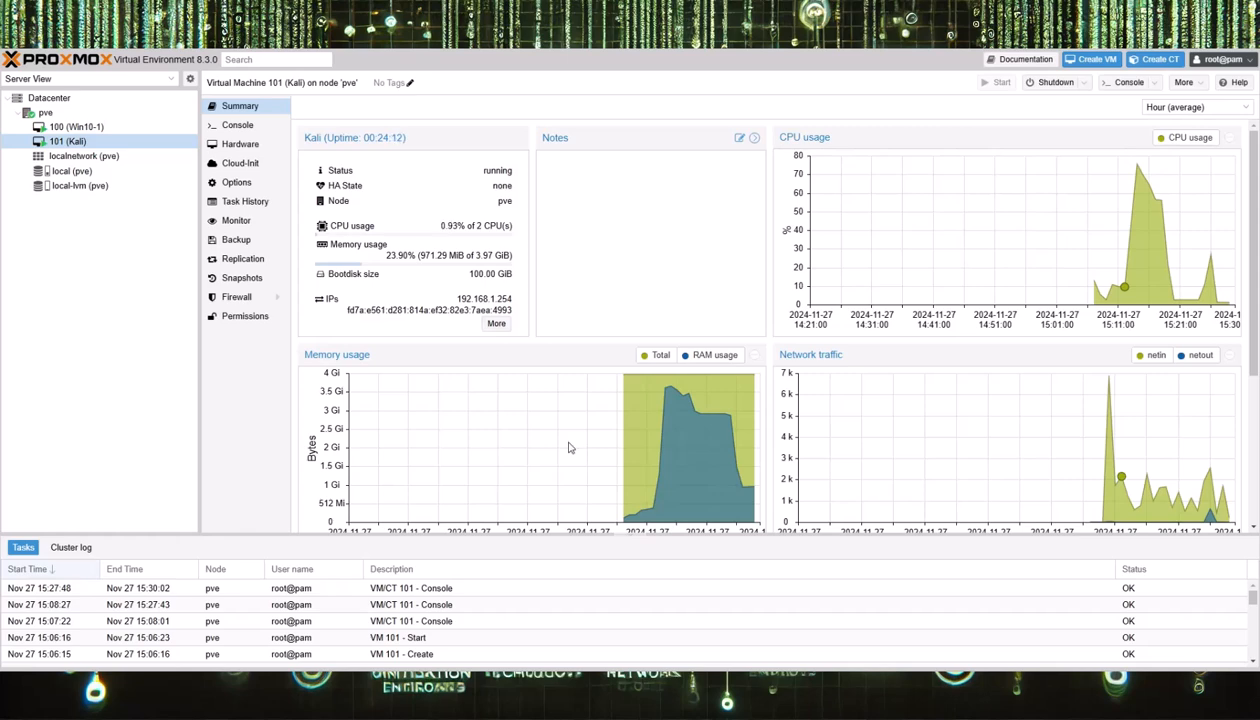
scroll(568, 448, down, 1)
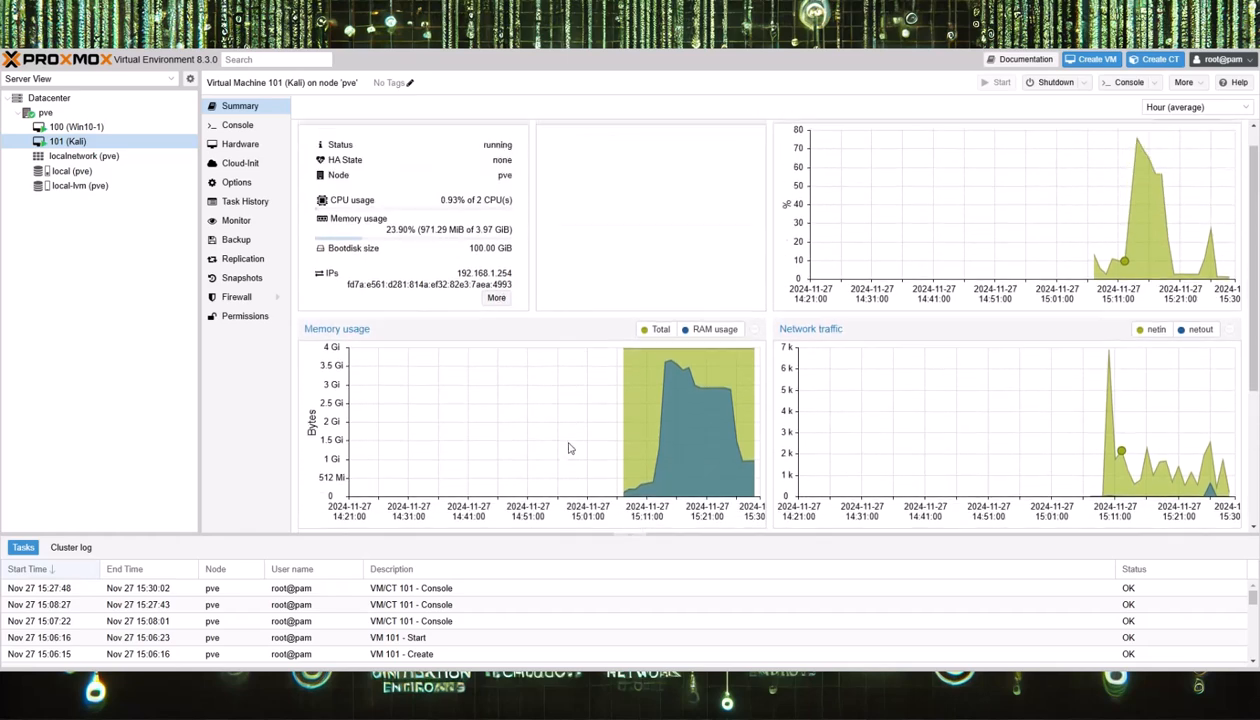
click(226, 127)
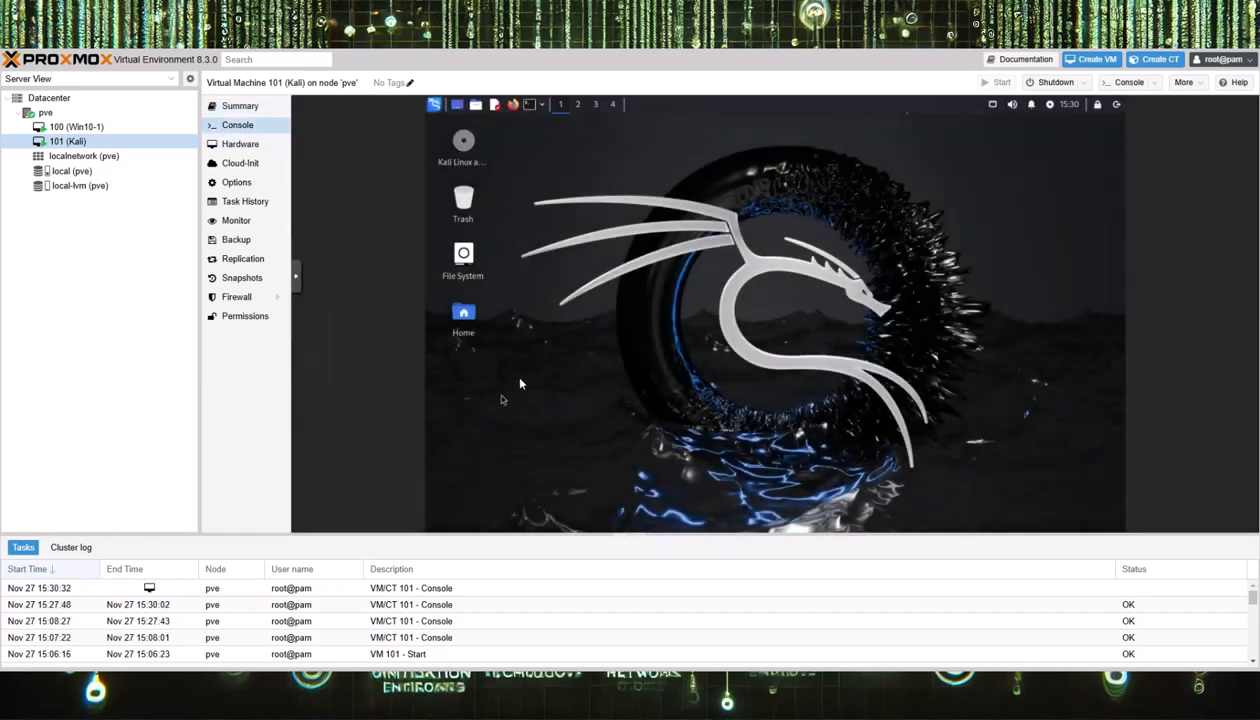
Step: Run sudo apt install qemu-guest-agent in a Kali terminal, entering the account's sudo password
click(529, 105)
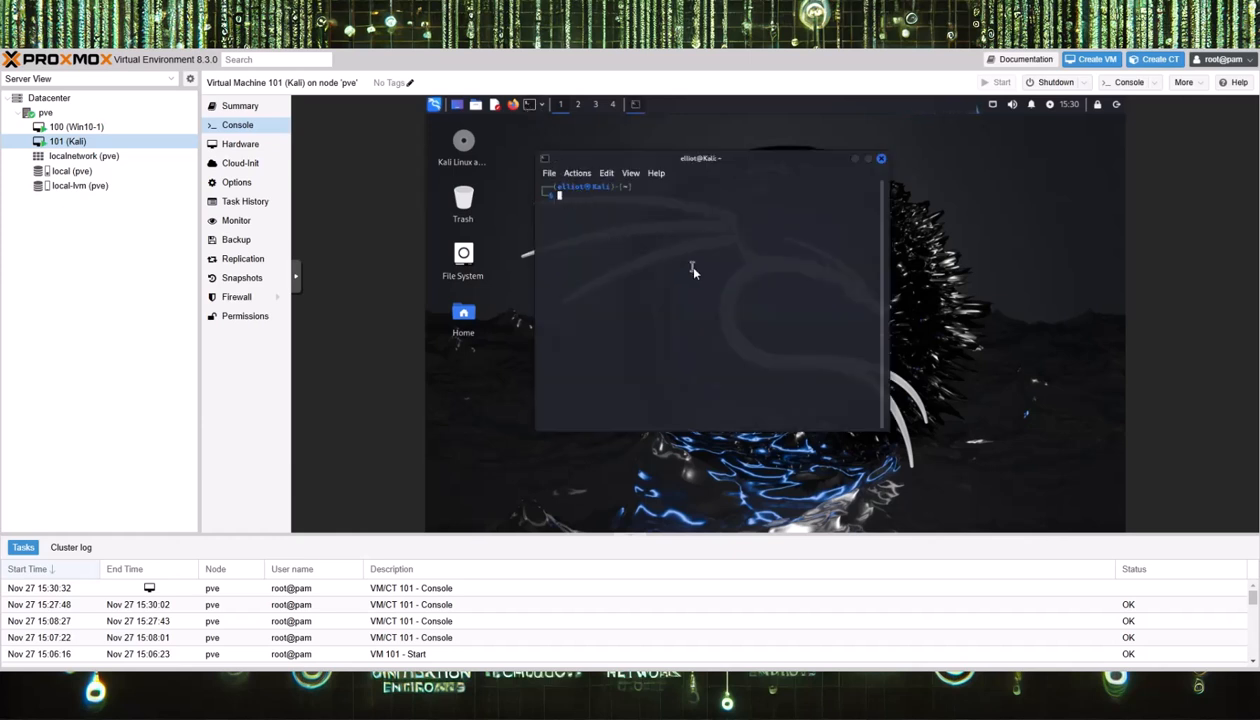
text(sudo apt install qemu-guest-agent)
key(Return)
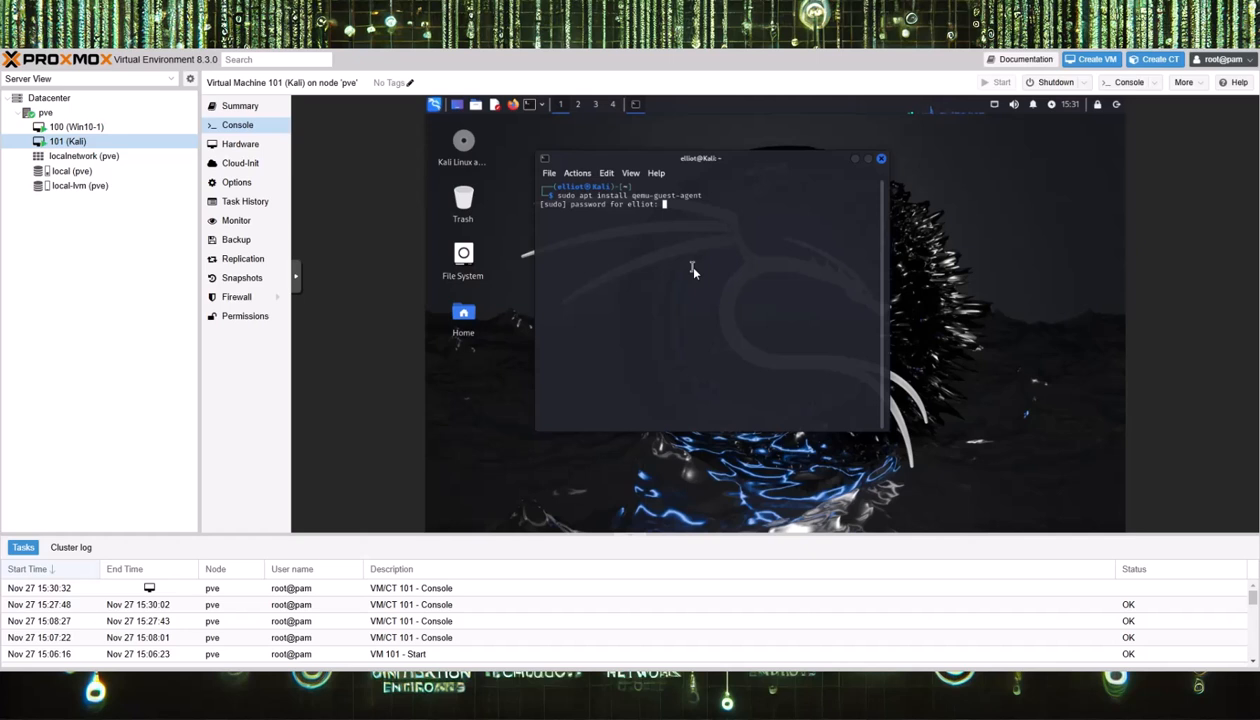
key(Return)
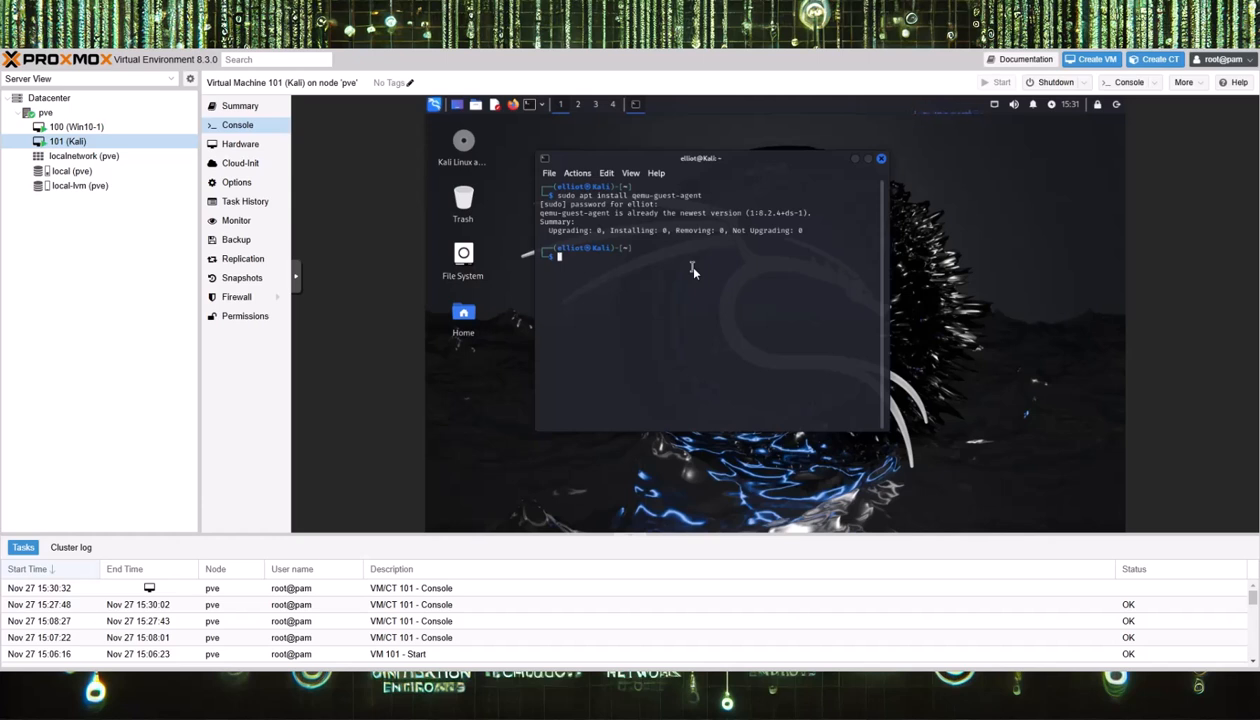
Step: Test the Kali VM's connectivity by pinging 8.8.8.8, and list its network interfaces with ip a
text(ping 8.8.8.8)
key(Return)
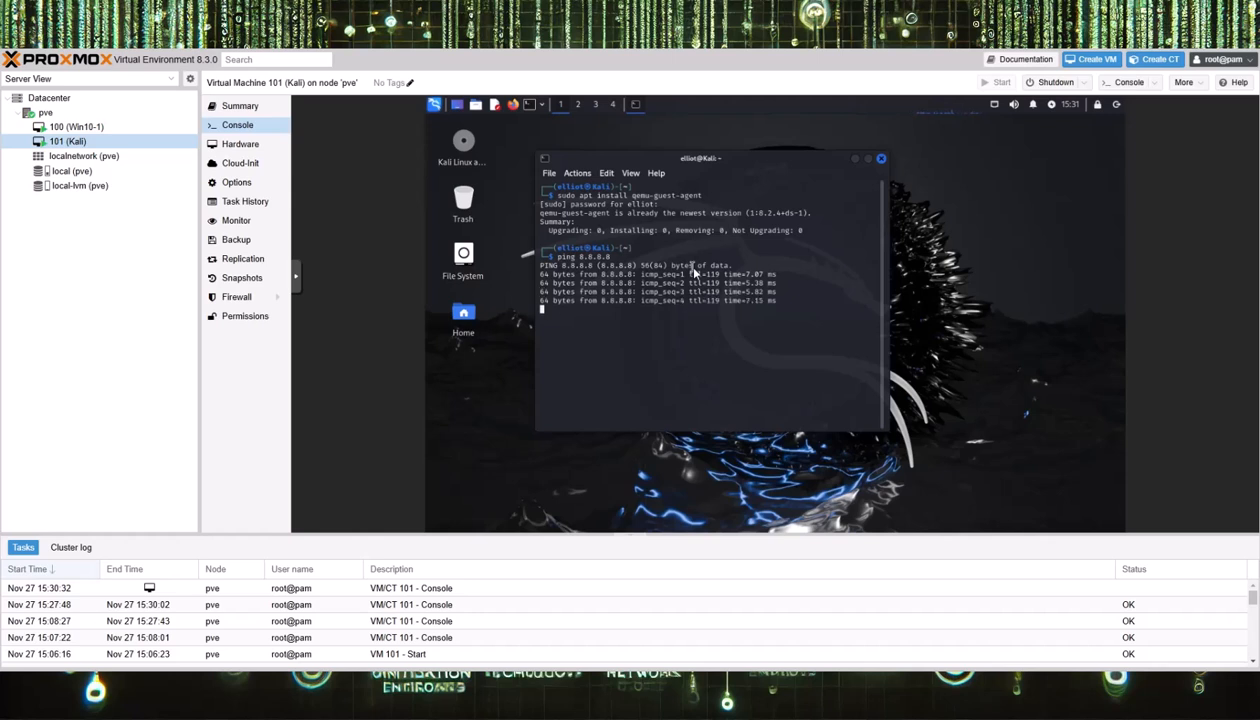
key(ctrl+c)
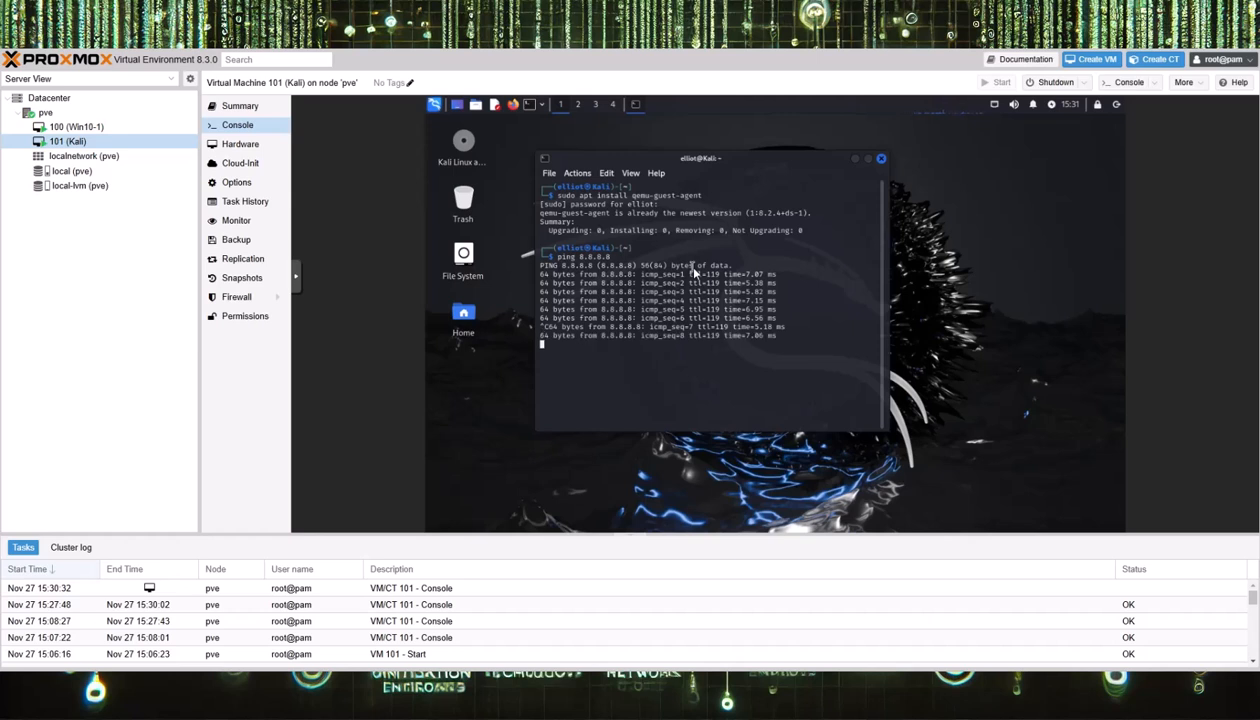
key(ctrl+z)
text(ip a)
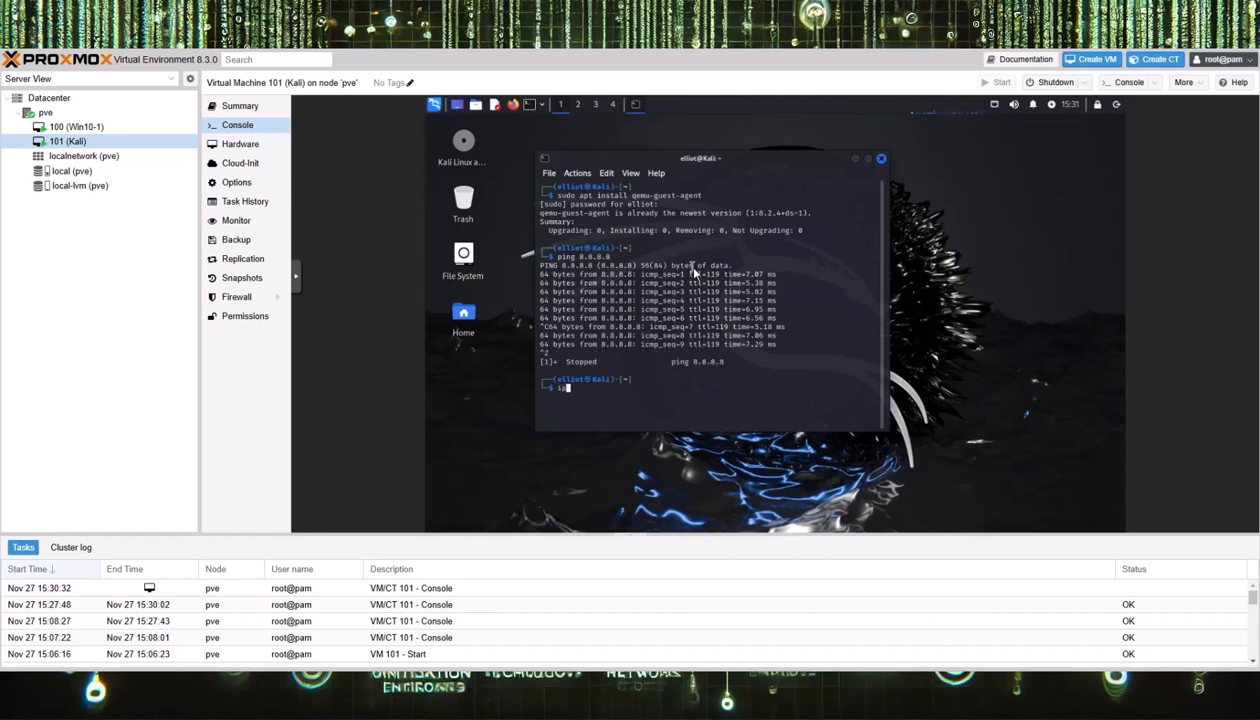
key(Return)
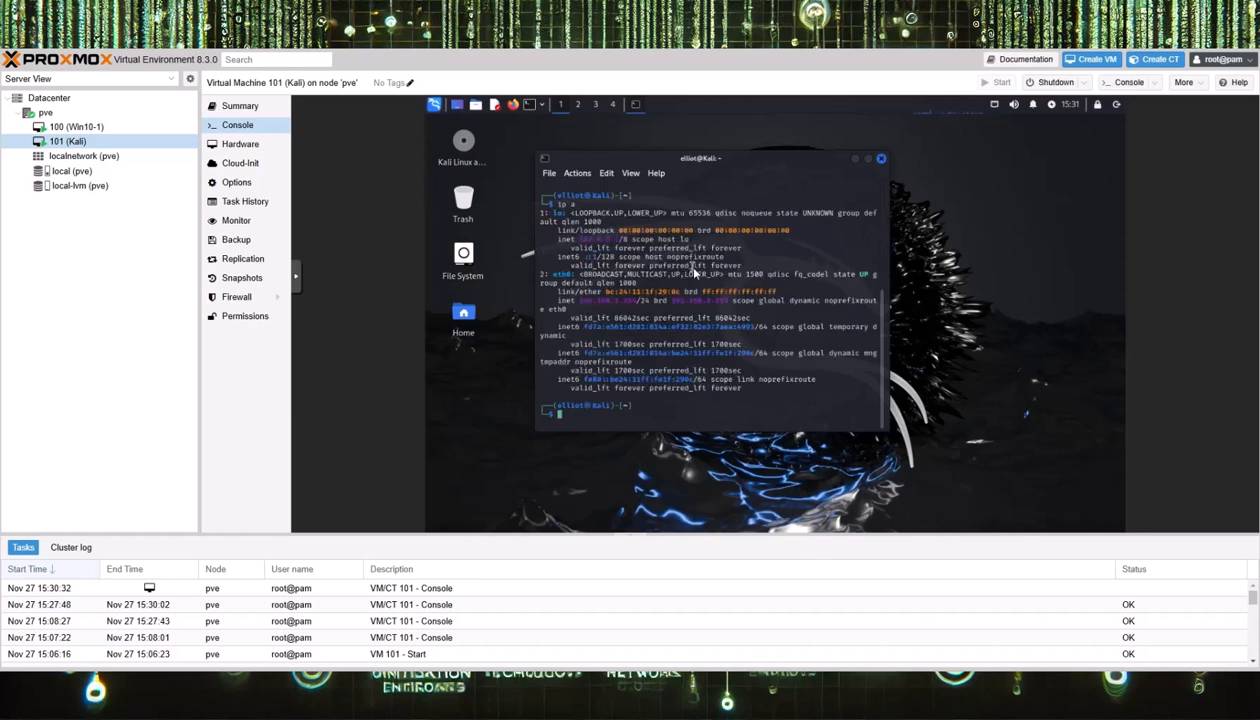